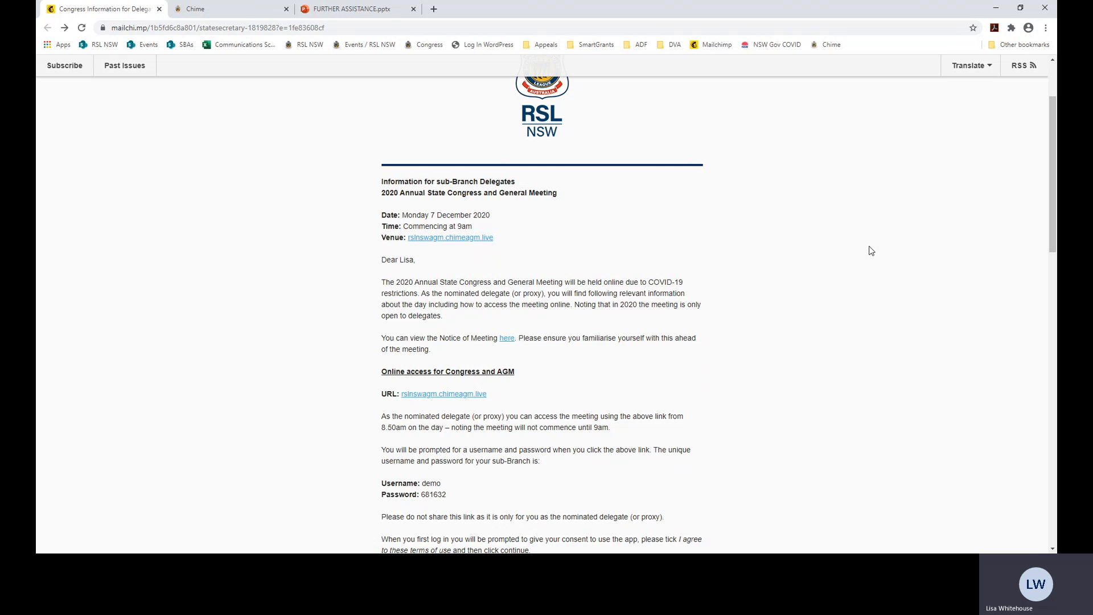
Review the meeting URL and the sub-Branch's username and password in the delegate information email.
drag(488, 396, 373, 399)
drag(380, 482, 461, 506)
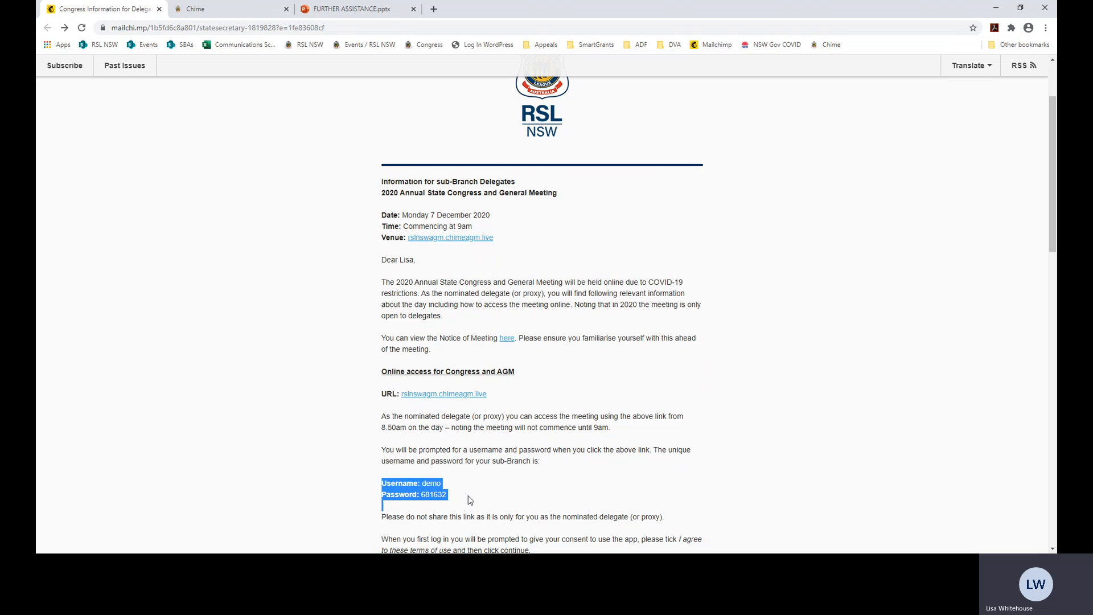
click(454, 497)
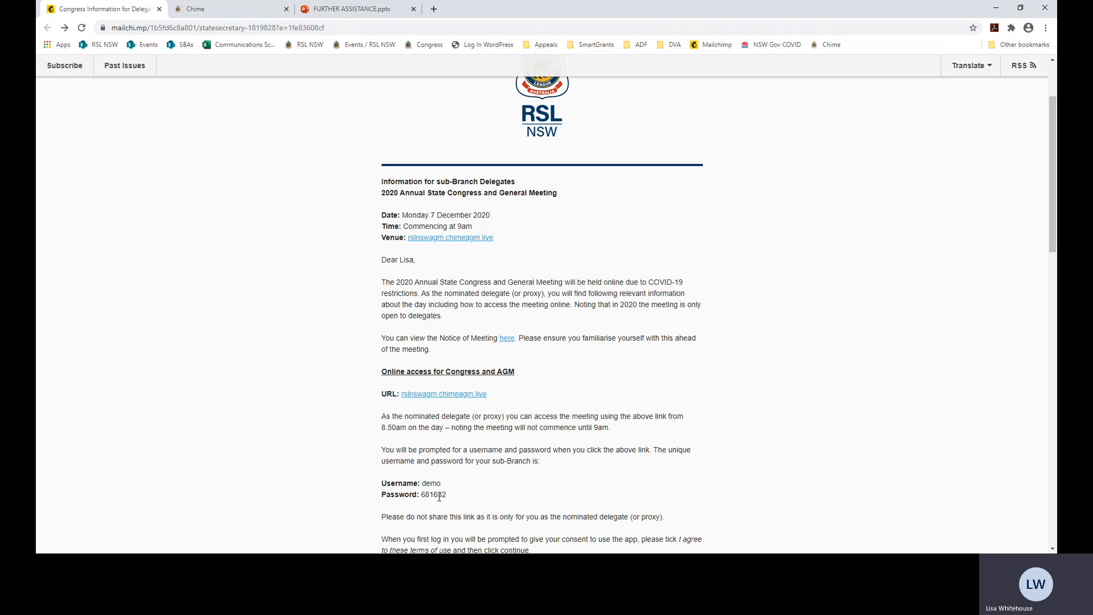
double_click(439, 498)
click(579, 375)
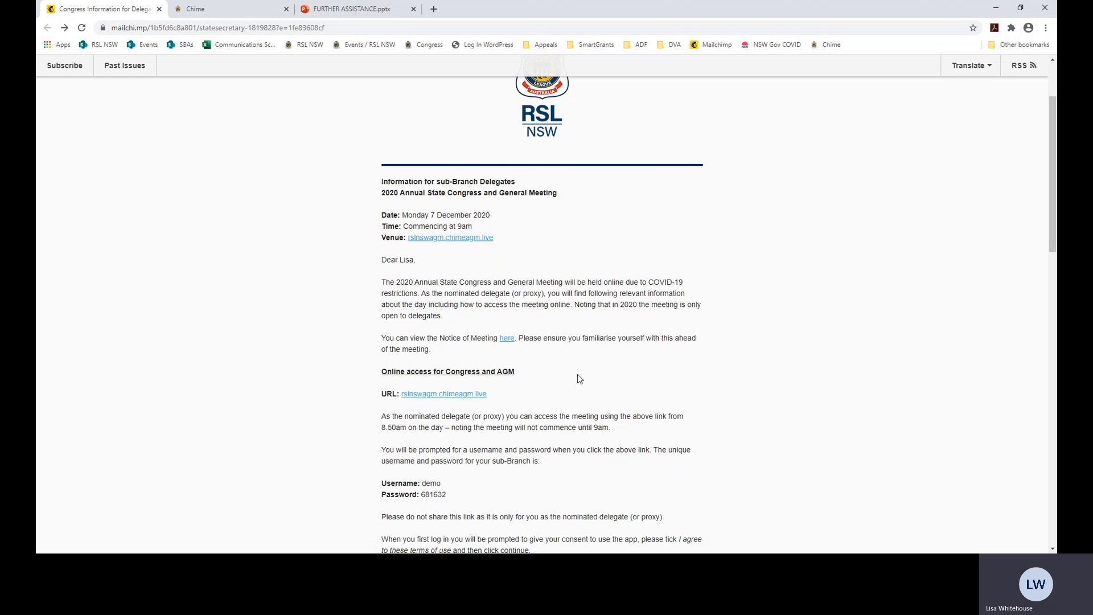
Open the rslnswagm.chimeagm.live meeting link and log in with the username demo and the account password.
click(450, 396)
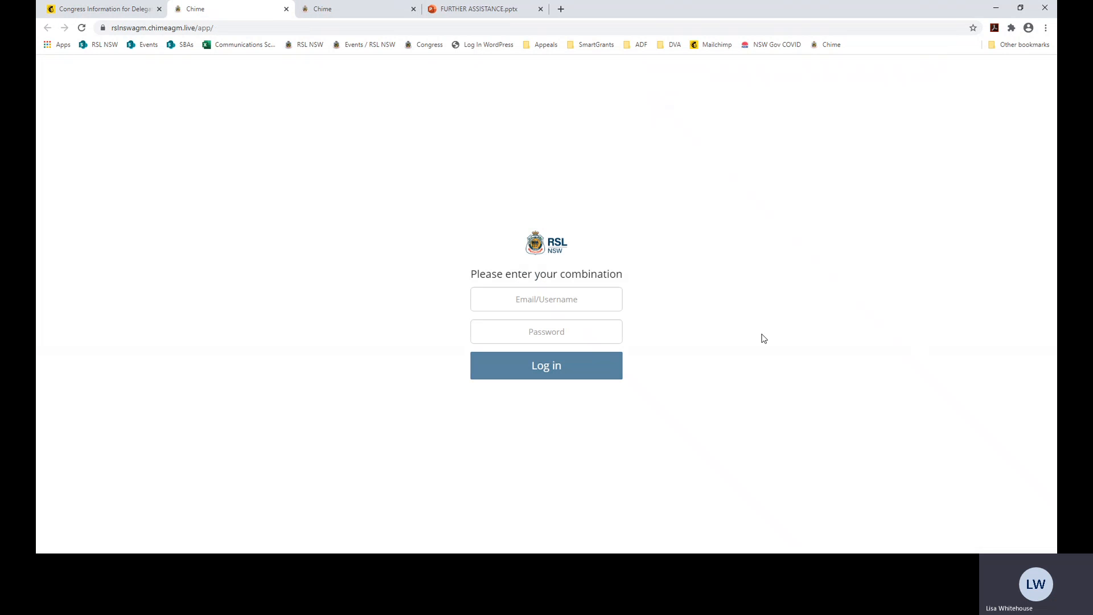
click(558, 294)
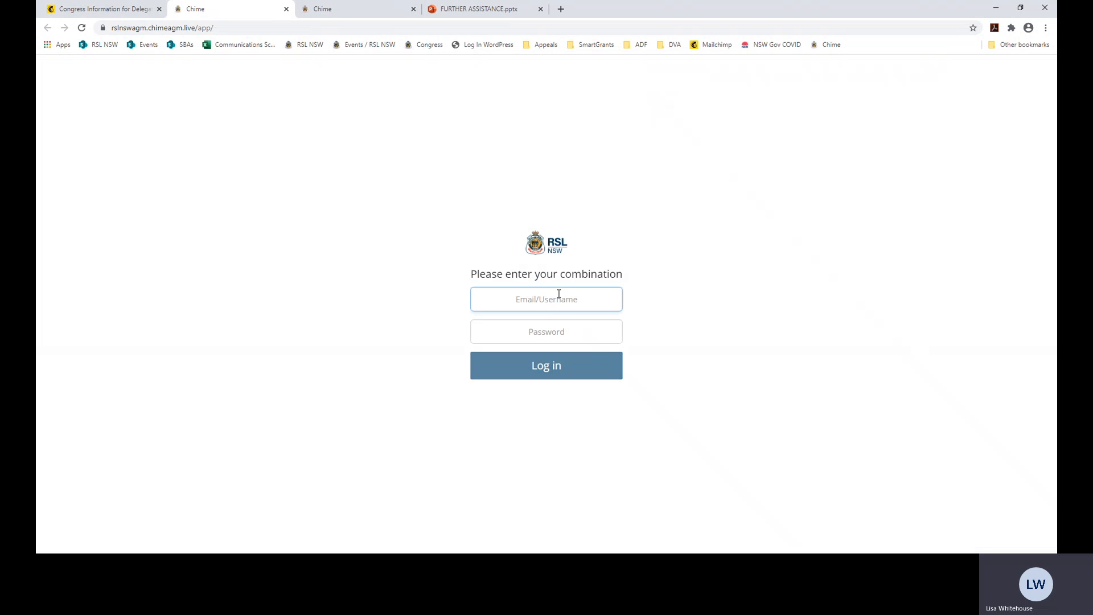
text(demo)
click(564, 330)
text(••••••)
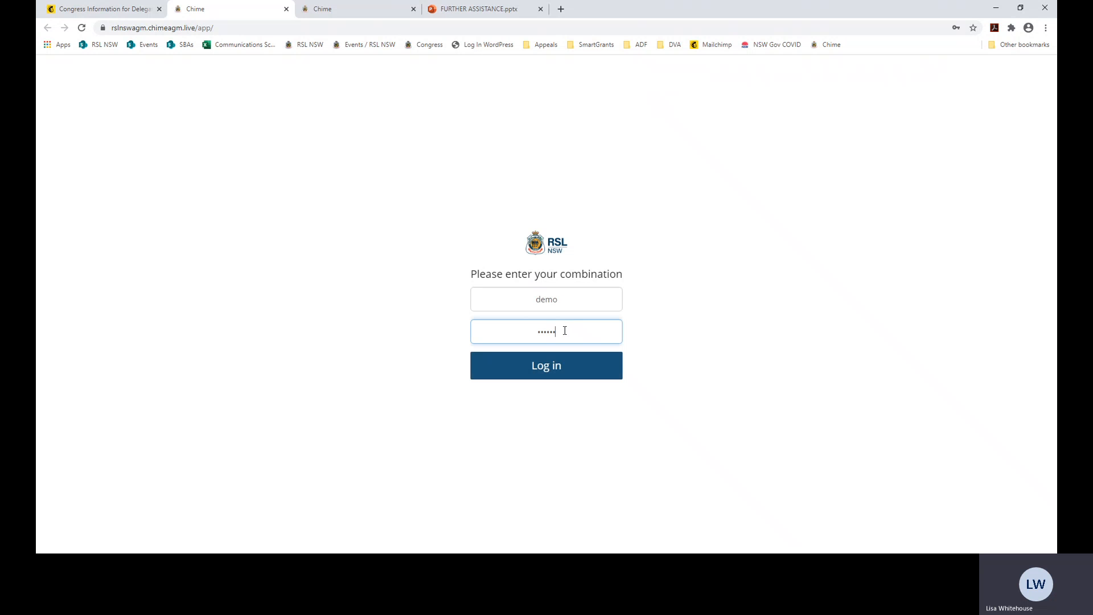
click(567, 373)
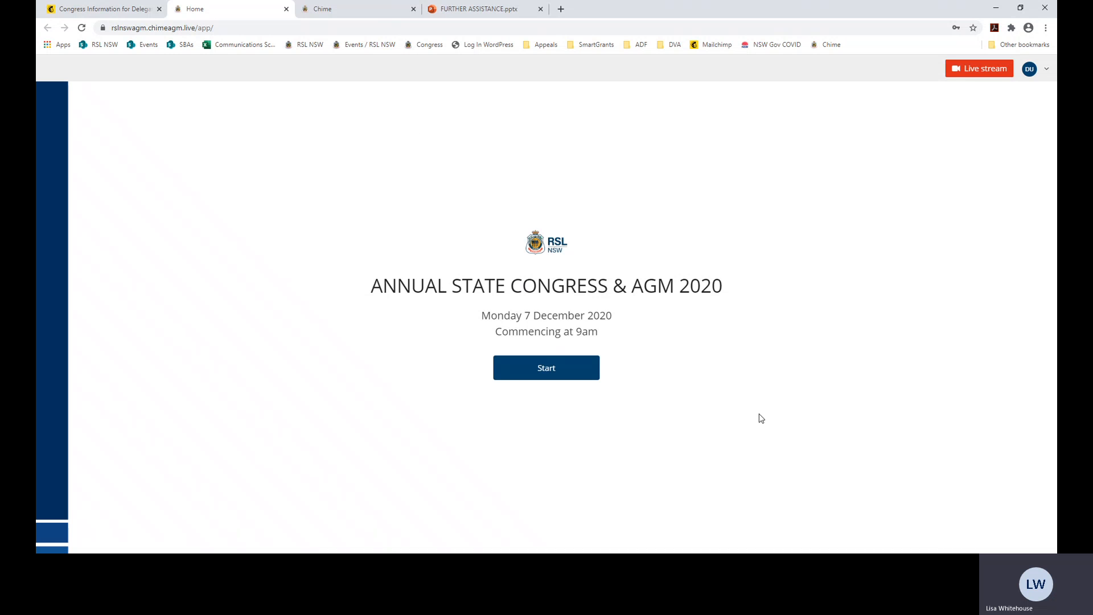
Start the Annual State Congress & AGM 2020 event and read through its full agenda.
click(517, 366)
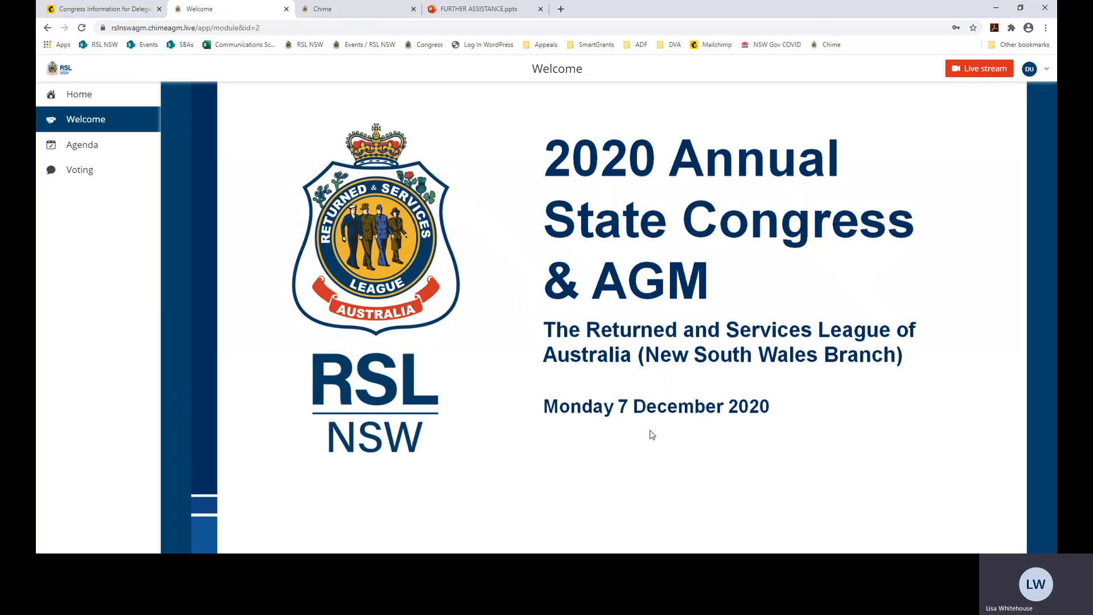
click(81, 147)
scroll(772, 295, down, 7)
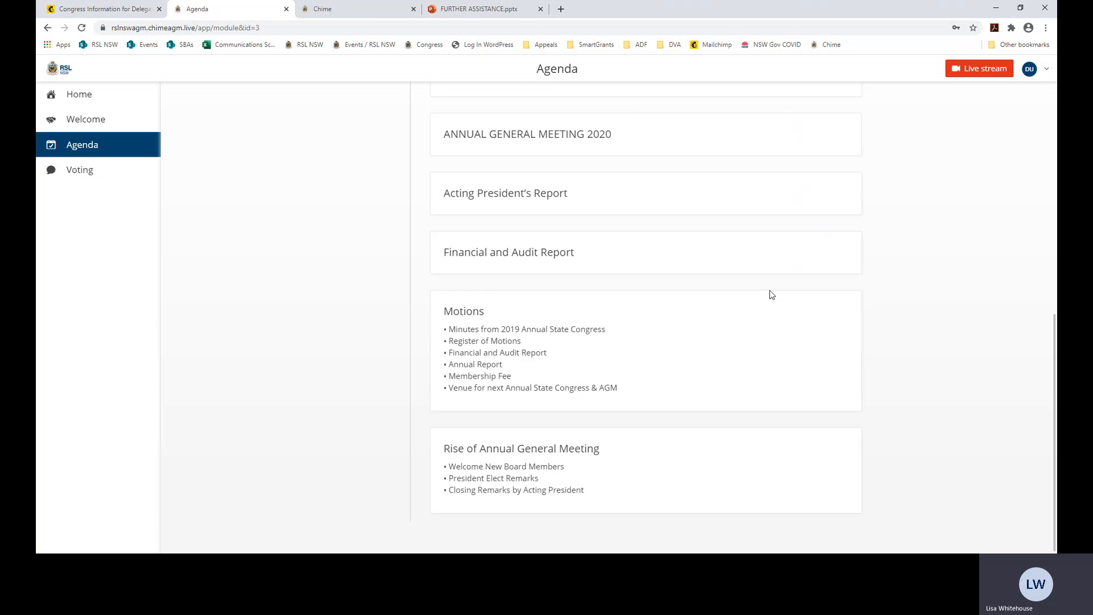
scroll(772, 295, up, 8)
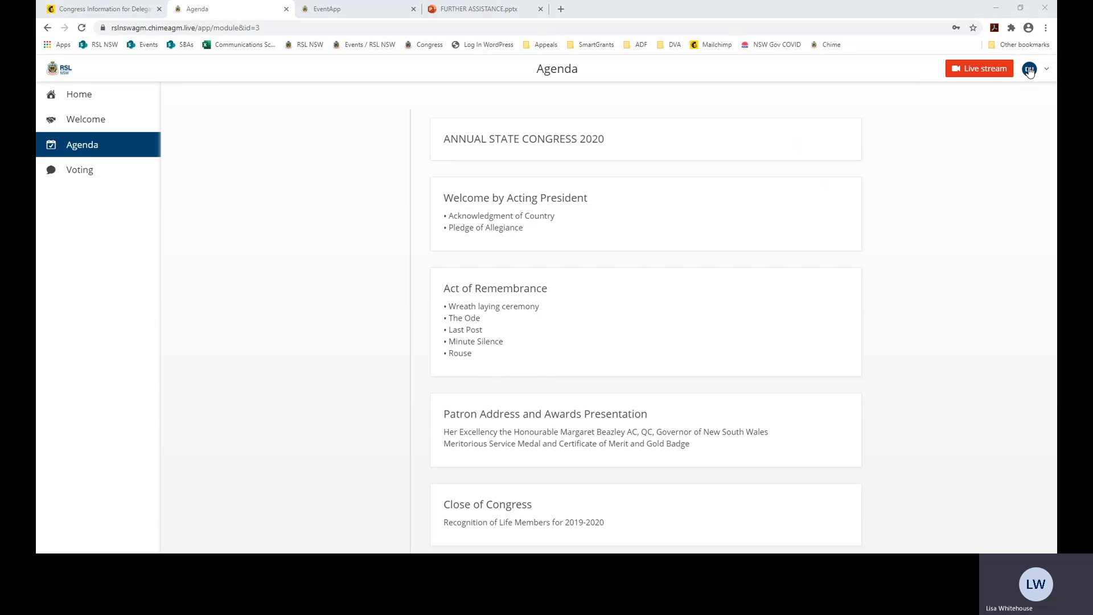
Open the live stream, enlarge its General Session video window and reposition it over the agenda.
click(997, 73)
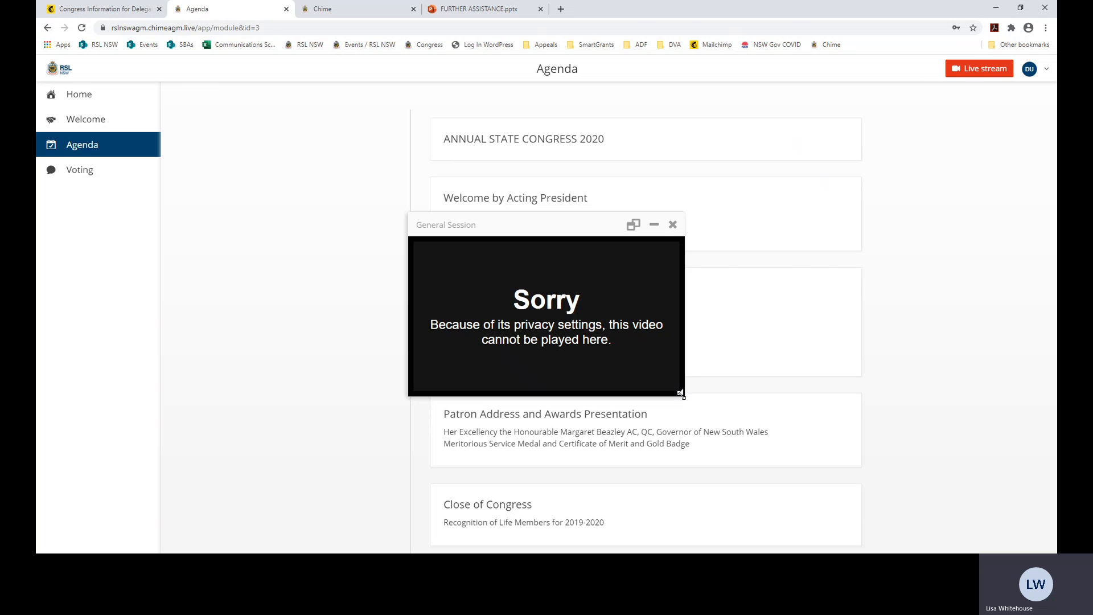
drag(679, 392, 1021, 532)
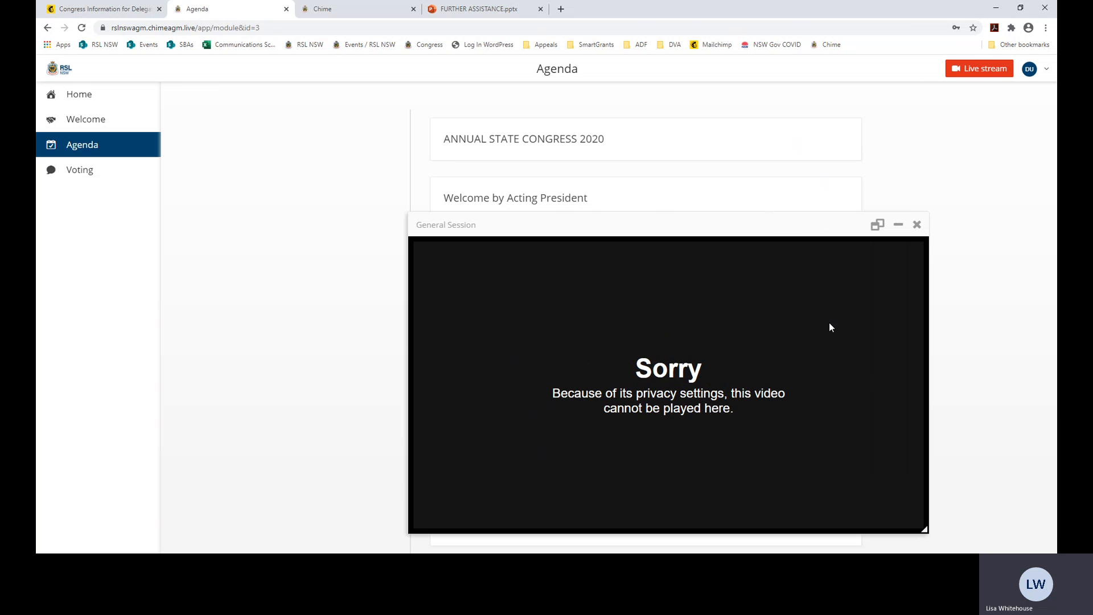
drag(791, 229, 919, 97)
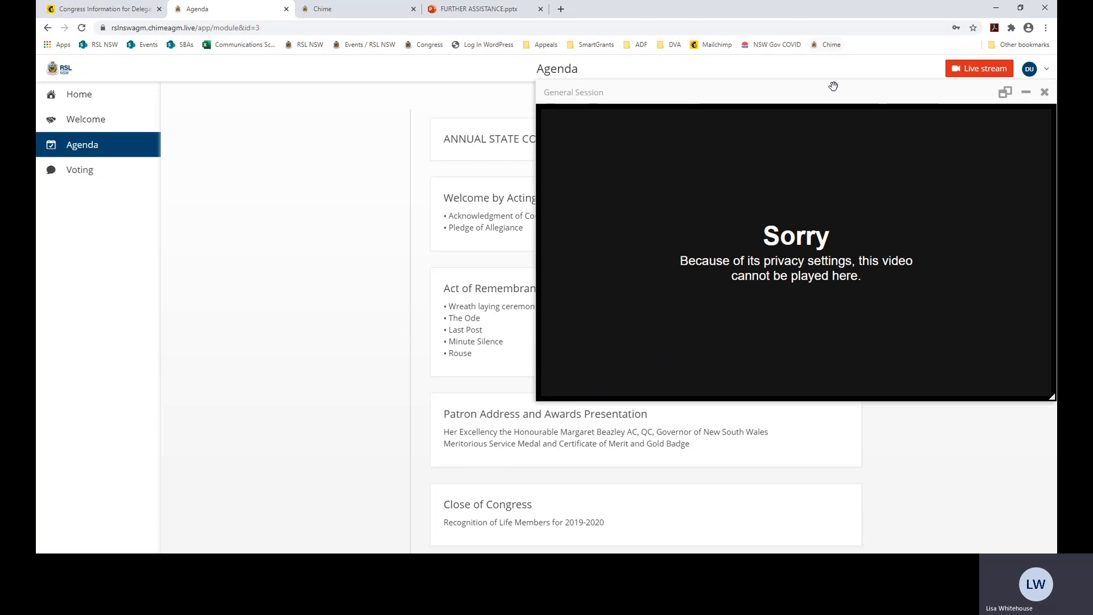
drag(832, 83, 784, 308)
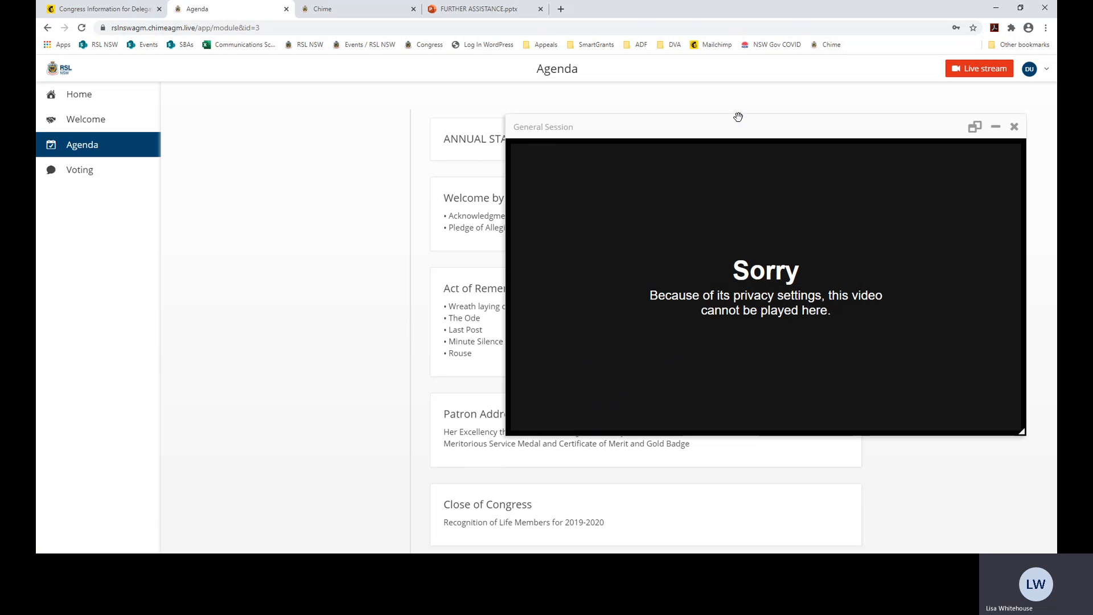
drag(741, 122, 769, 233)
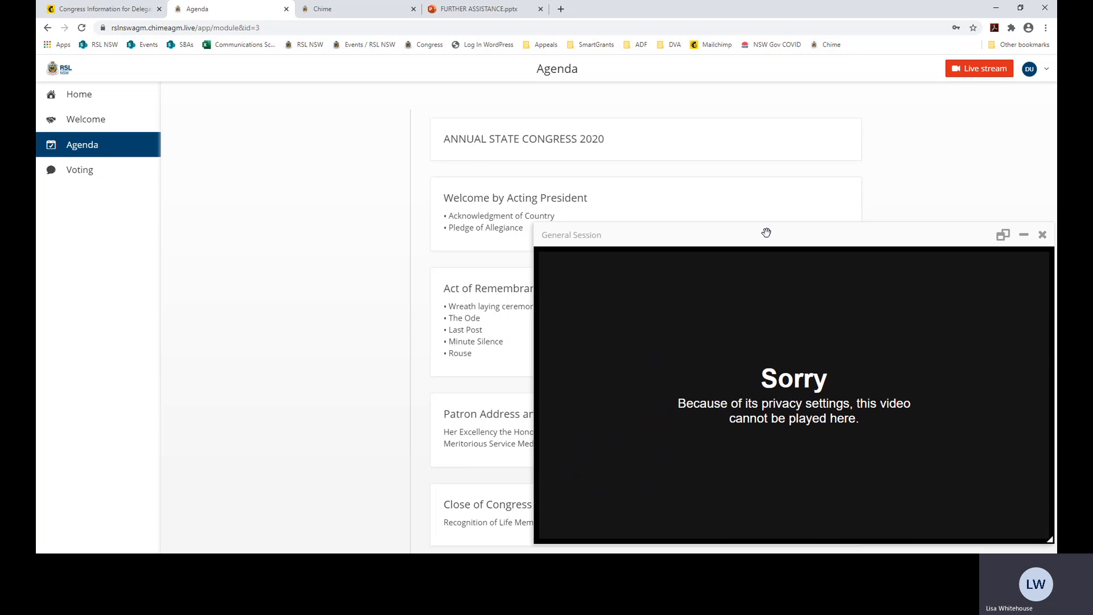
Go to the Voting page, shrink the General Session video window and move it clear of the first voting questions.
click(80, 169)
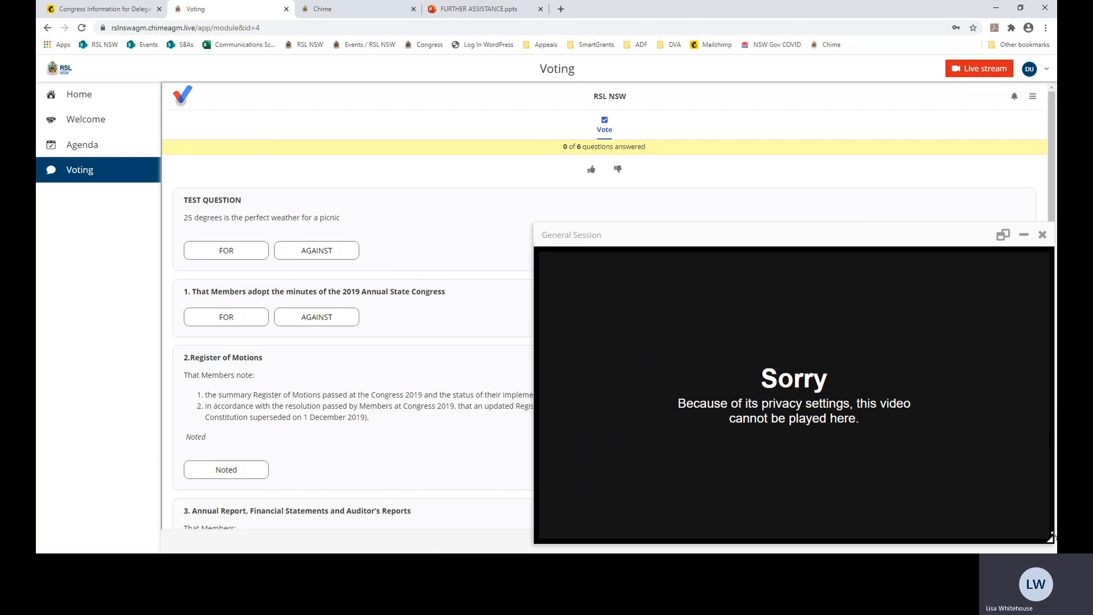
drag(1052, 536, 873, 440)
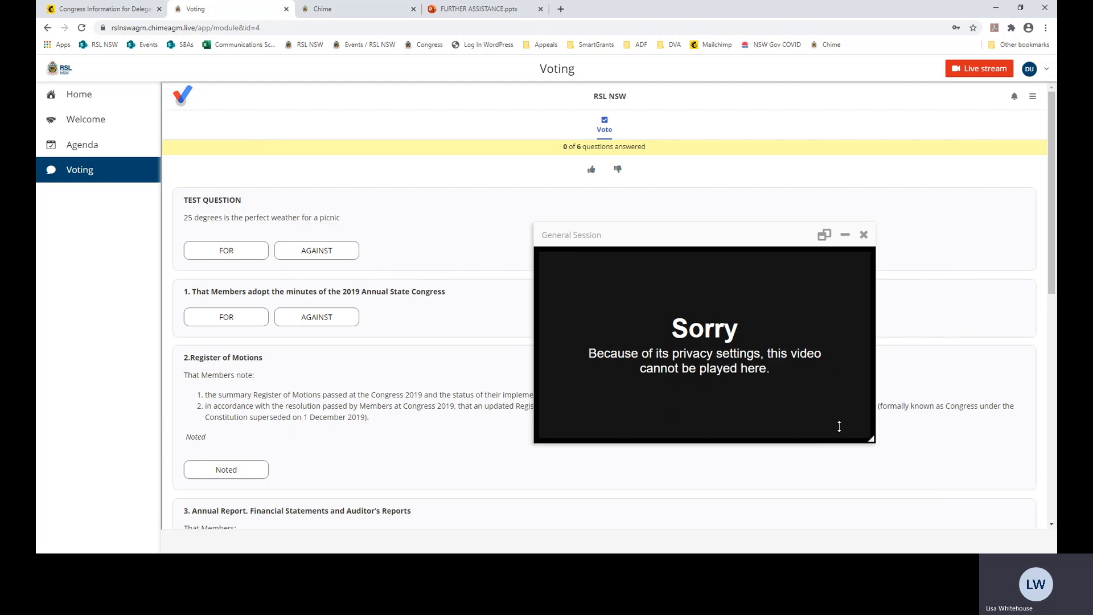
drag(698, 234, 919, 366)
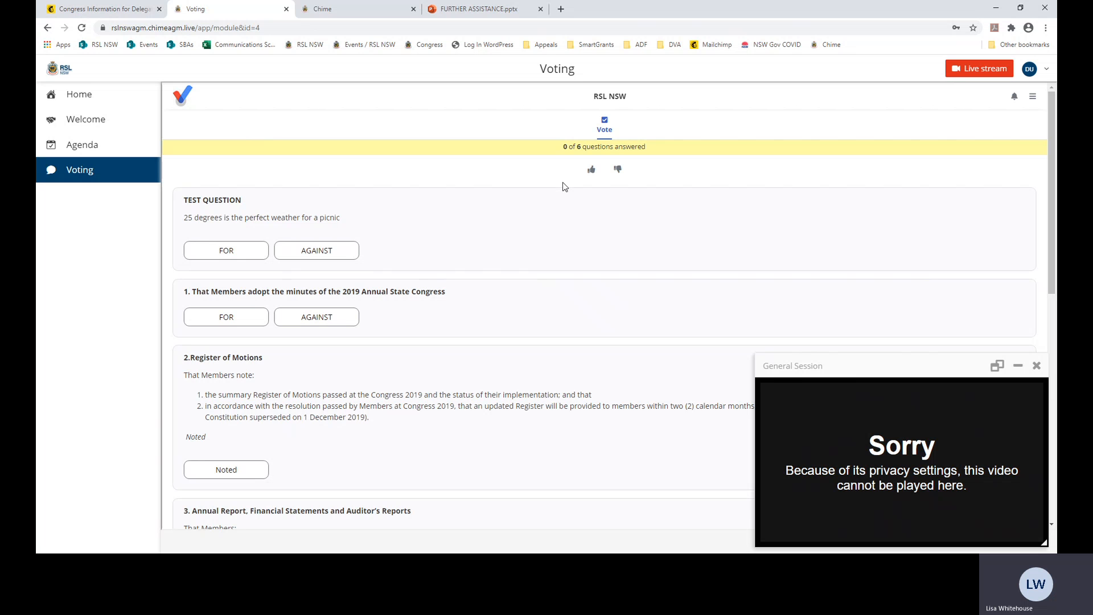
Give a thumbs-up above the voting questions and look through the listed motions.
click(593, 172)
scroll(370, 393, down, 7)
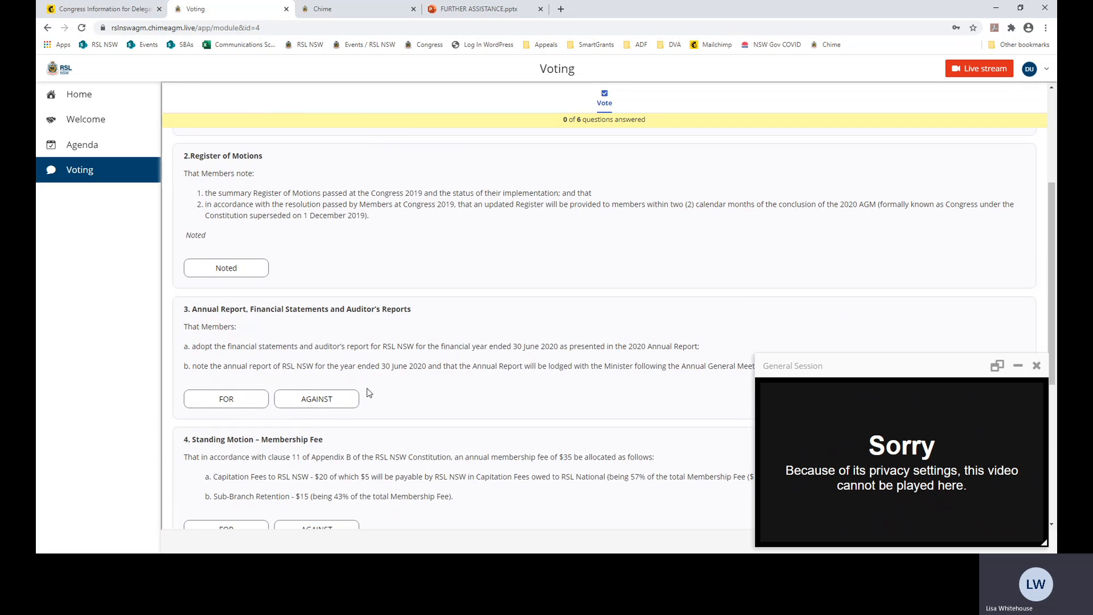
scroll(369, 393, up, 7)
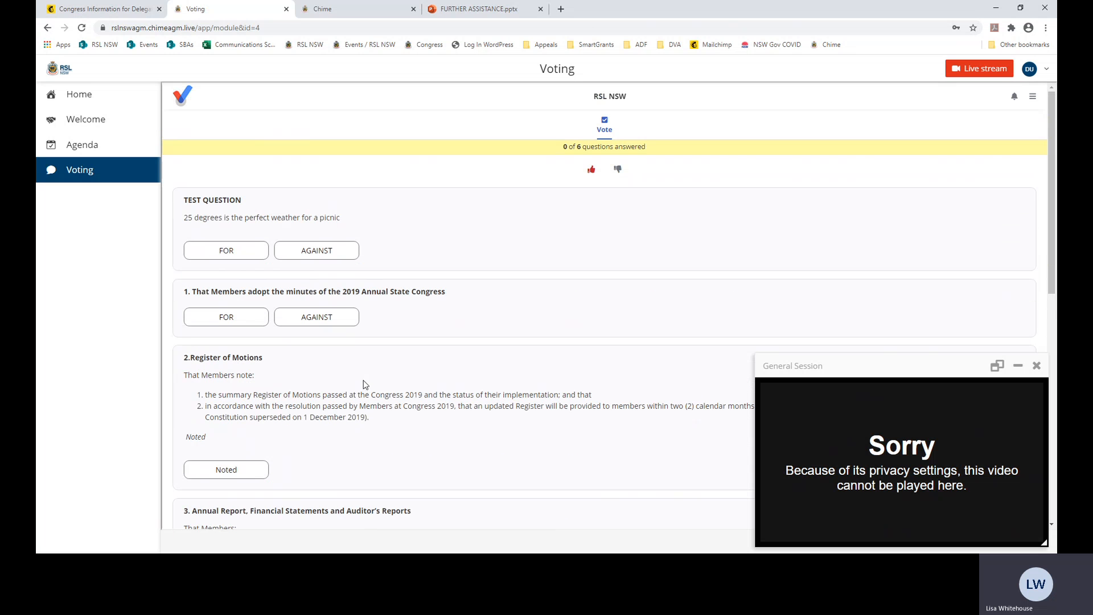
Vote FOR on the test question about picnic weather, unlock the recorded vote and change it to AGAINST.
double_click(179, 202)
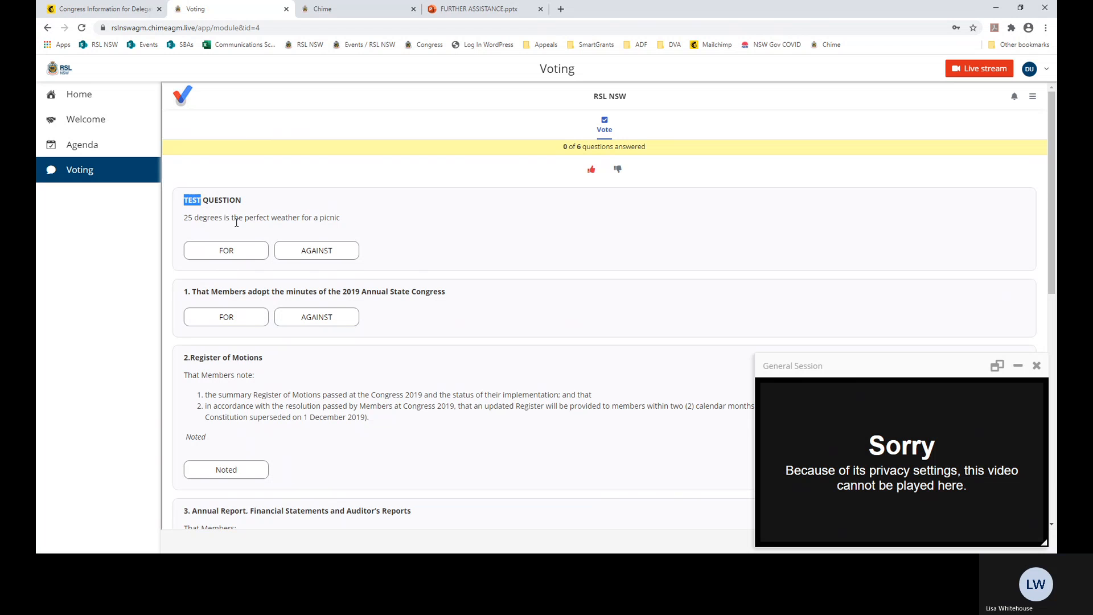
click(369, 224)
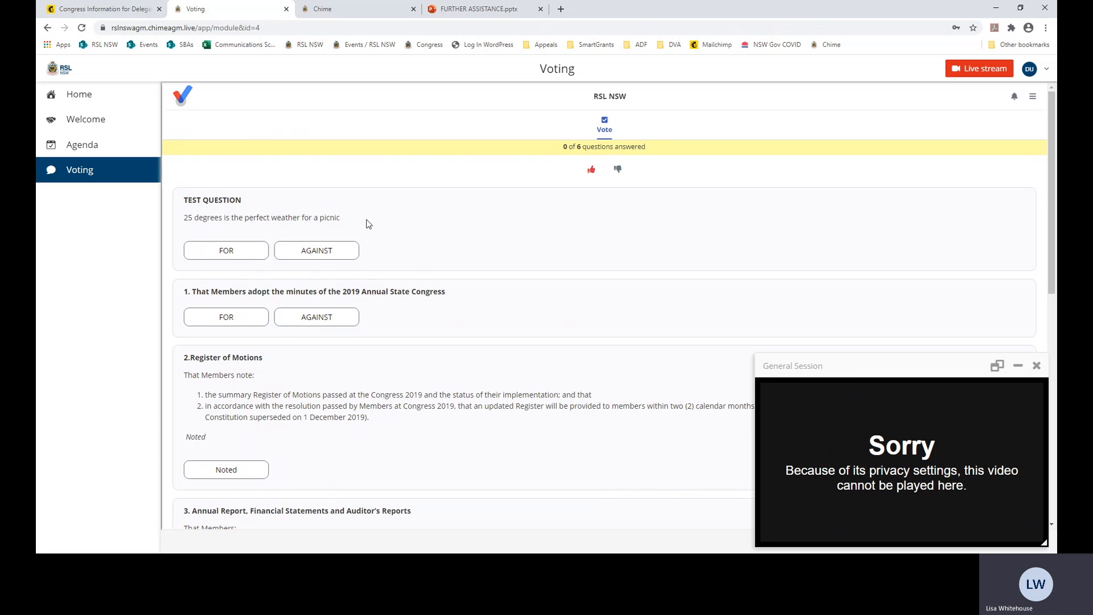
click(238, 252)
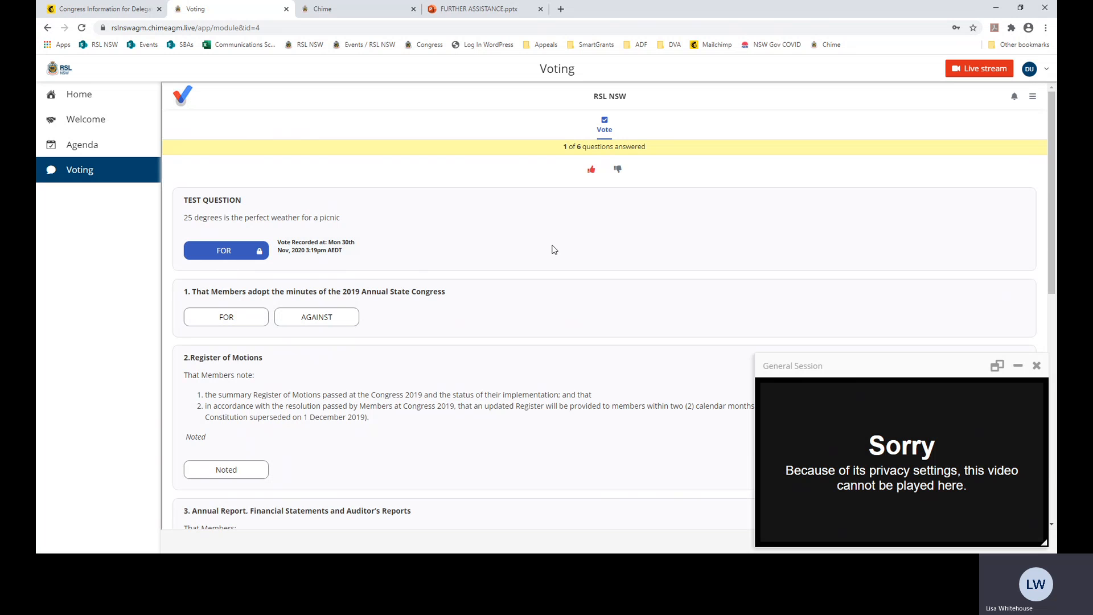
click(259, 253)
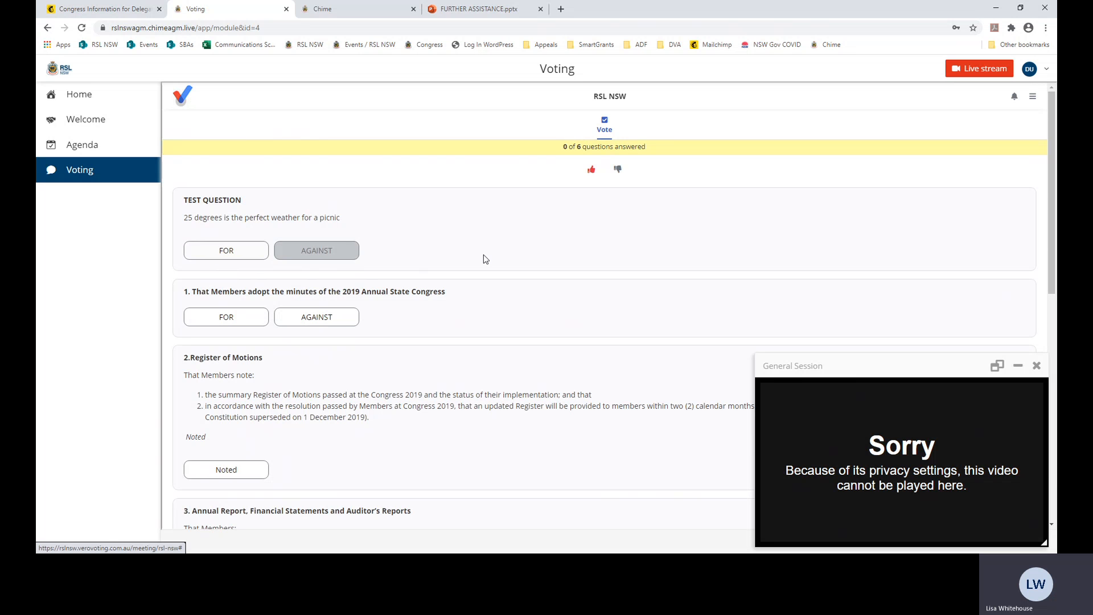
click(319, 251)
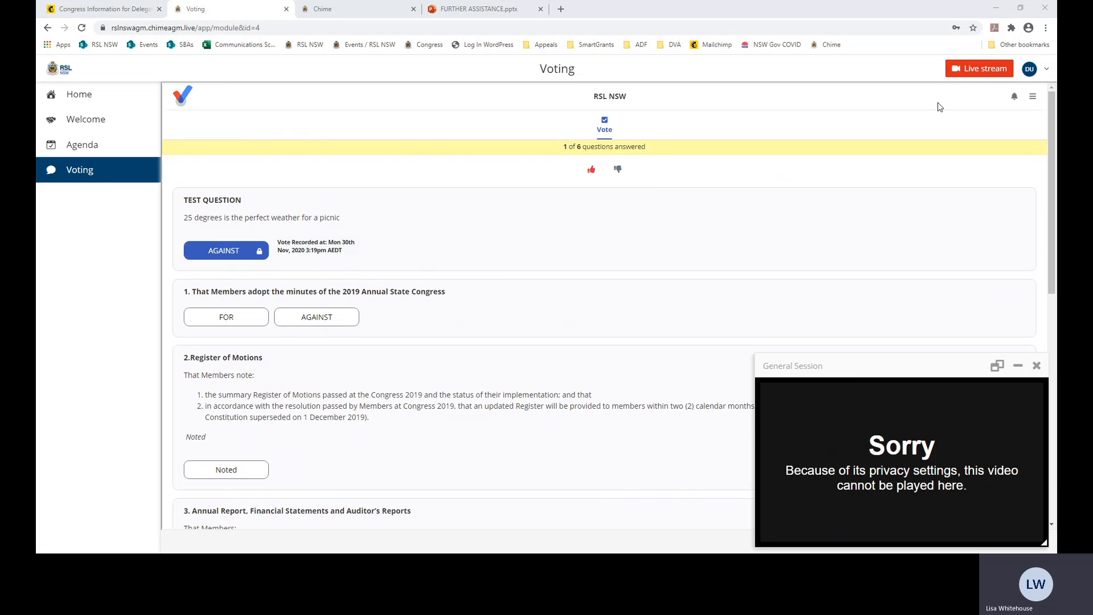
Log out of the meeting app, confirming the exit, and switch to the FURTHER ASSISTANCE.pptx presentation in PowerPoint.
click(1047, 71)
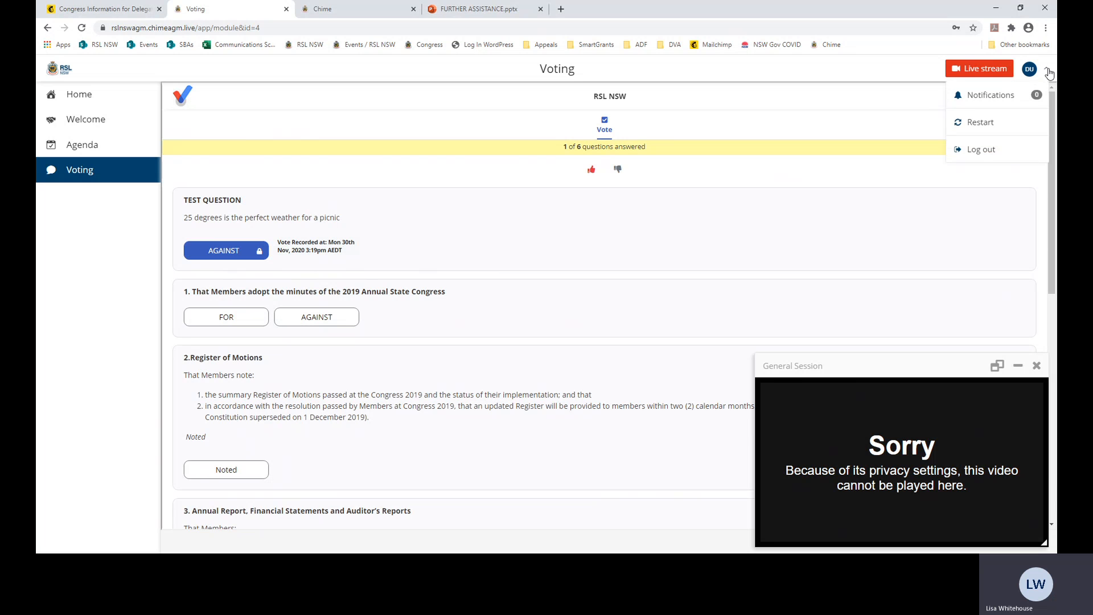
click(986, 151)
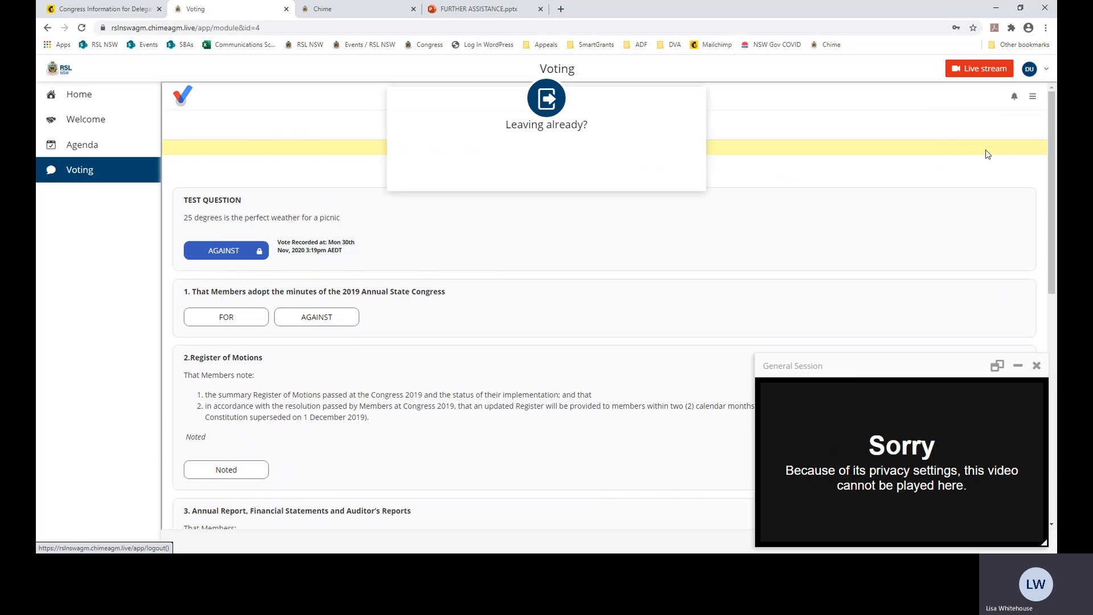
click(582, 180)
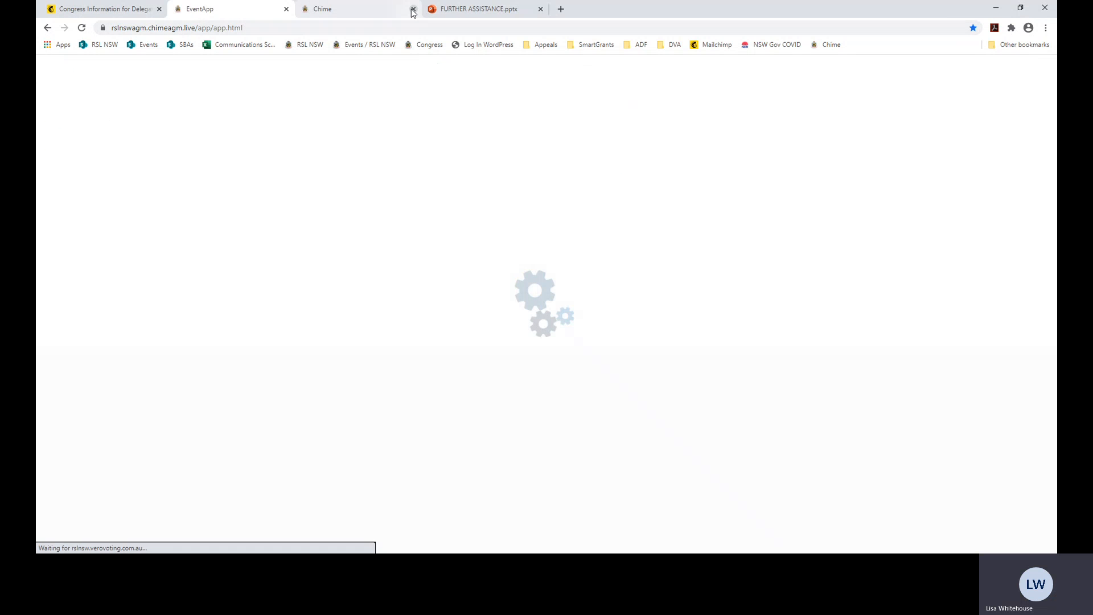
click(457, 11)
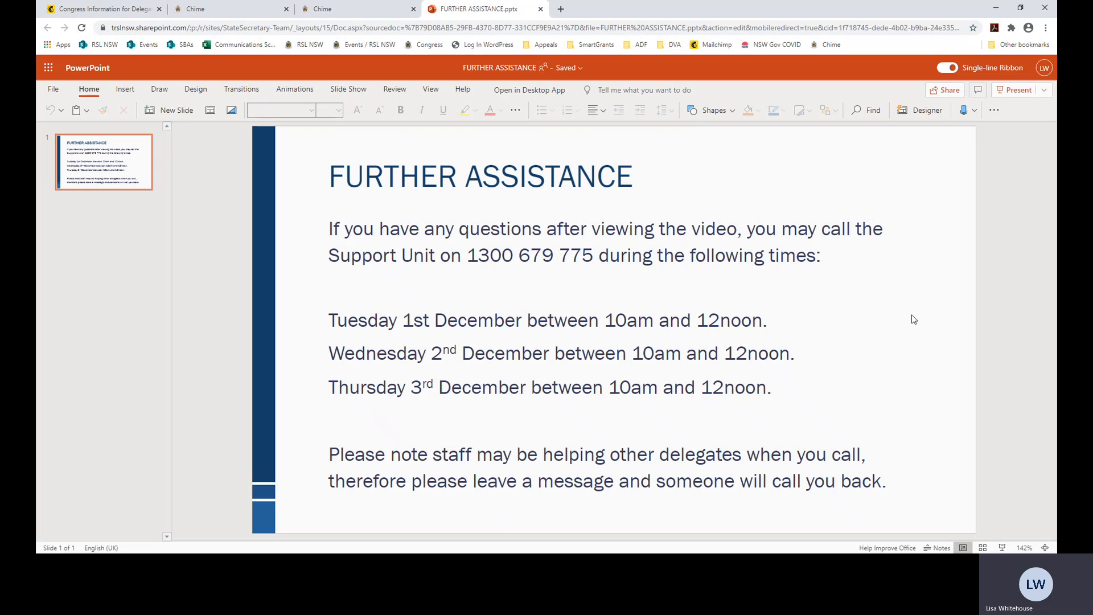